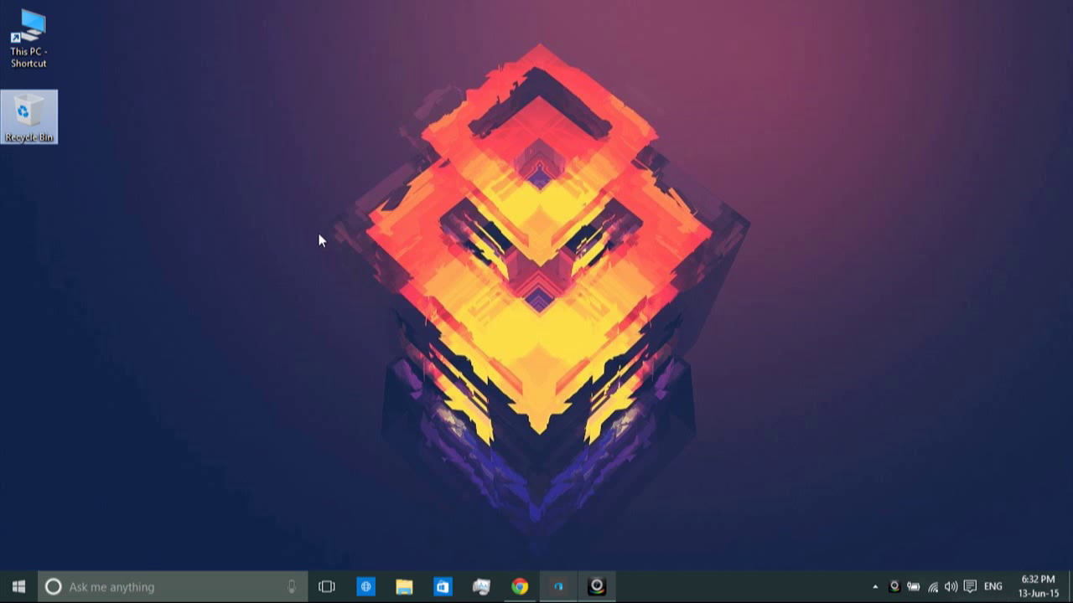
Refresh the desktop, then show the Start menu's full All apps list.
right_click(328, 240)
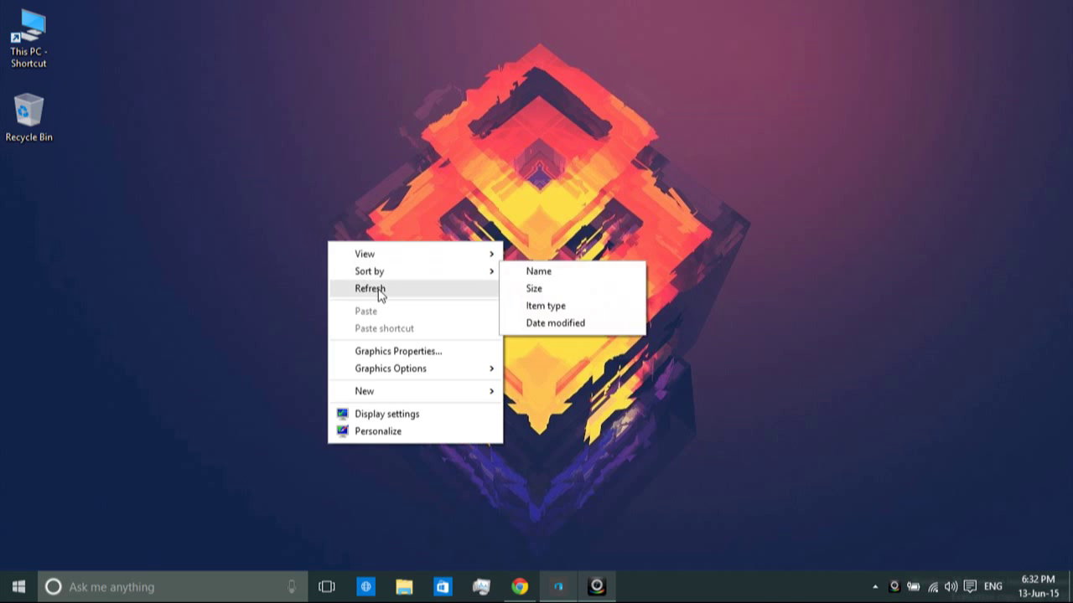
click(379, 292)
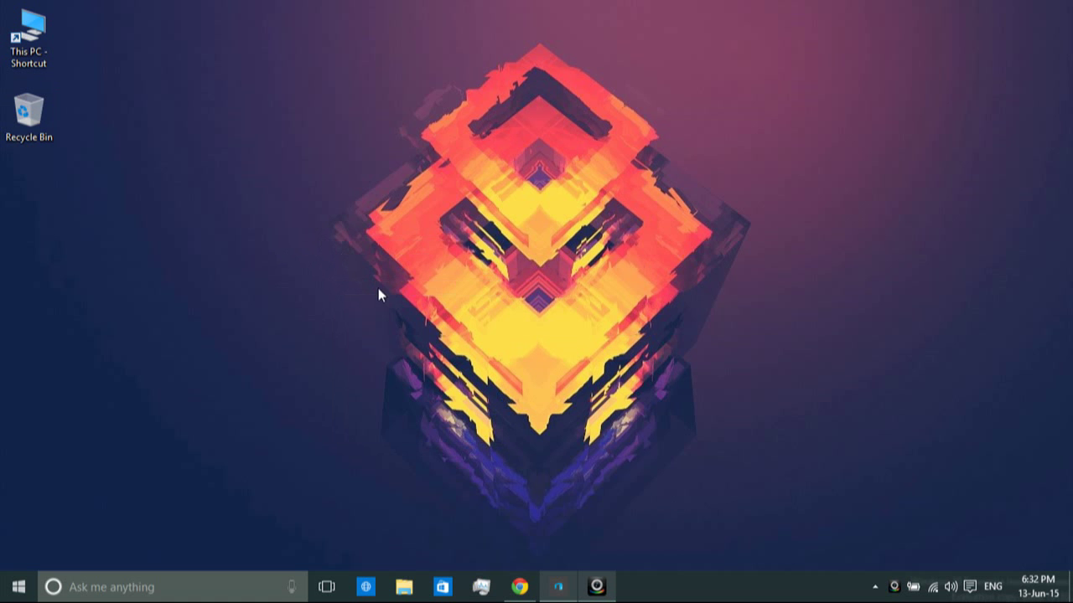
click(17, 586)
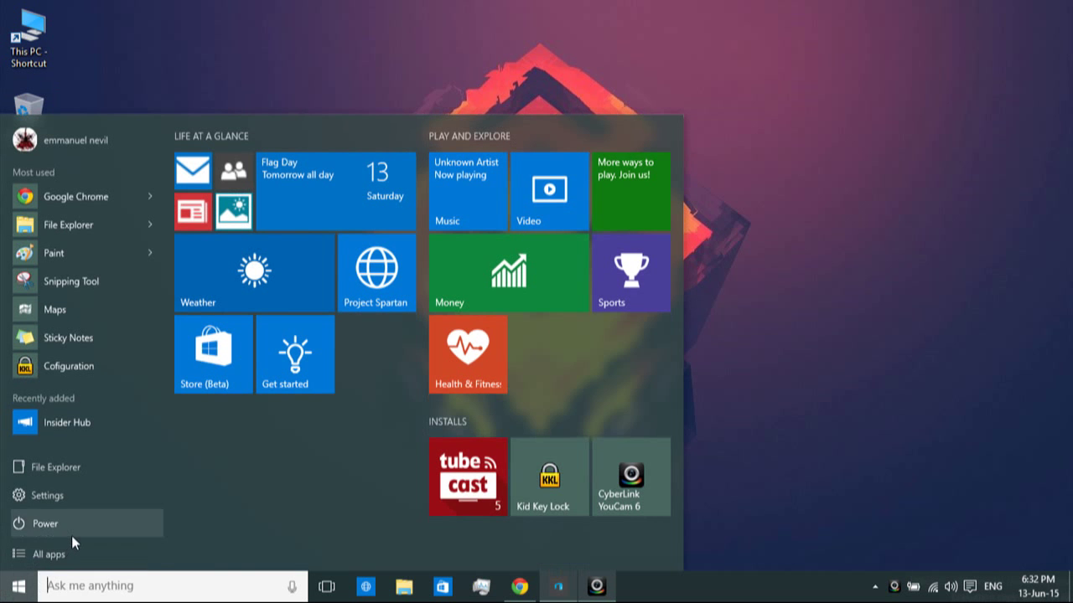
click(71, 553)
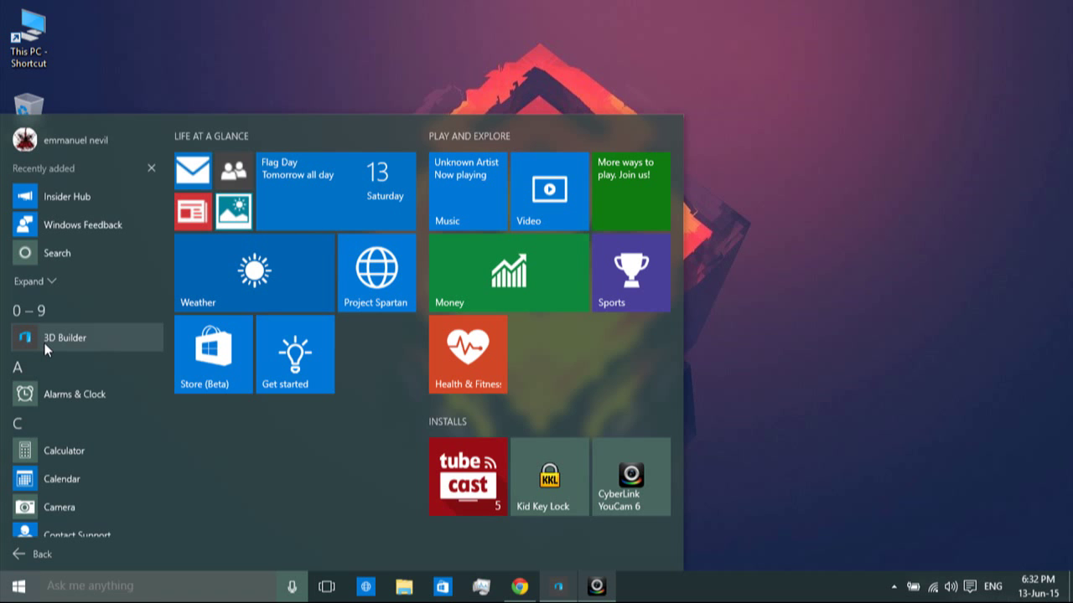
Launch 3D Builder, maximize its window and bring up the Load file dialog.
click(59, 337)
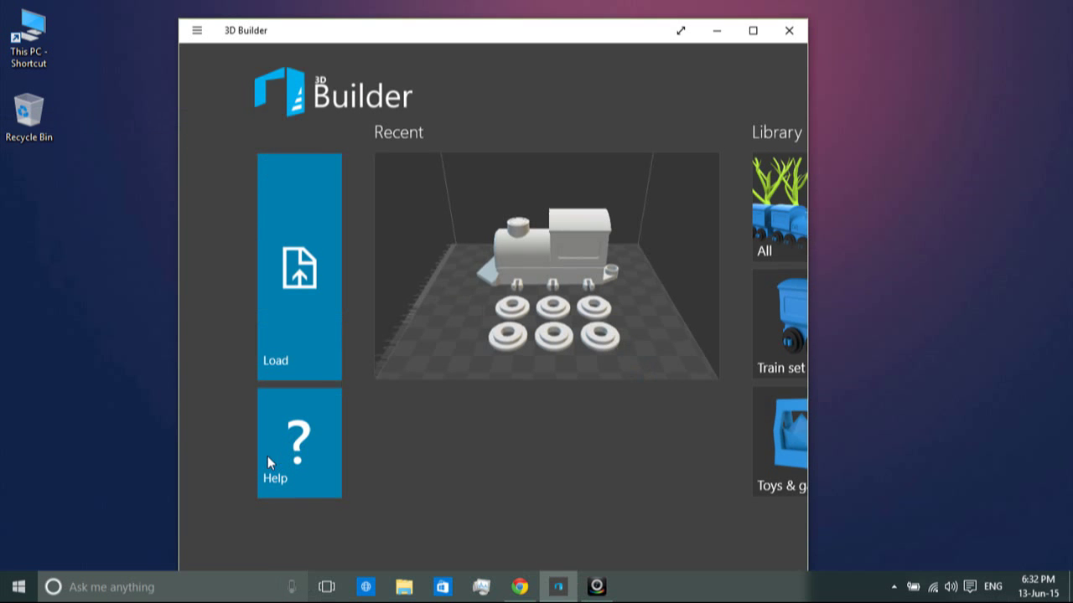
click(753, 30)
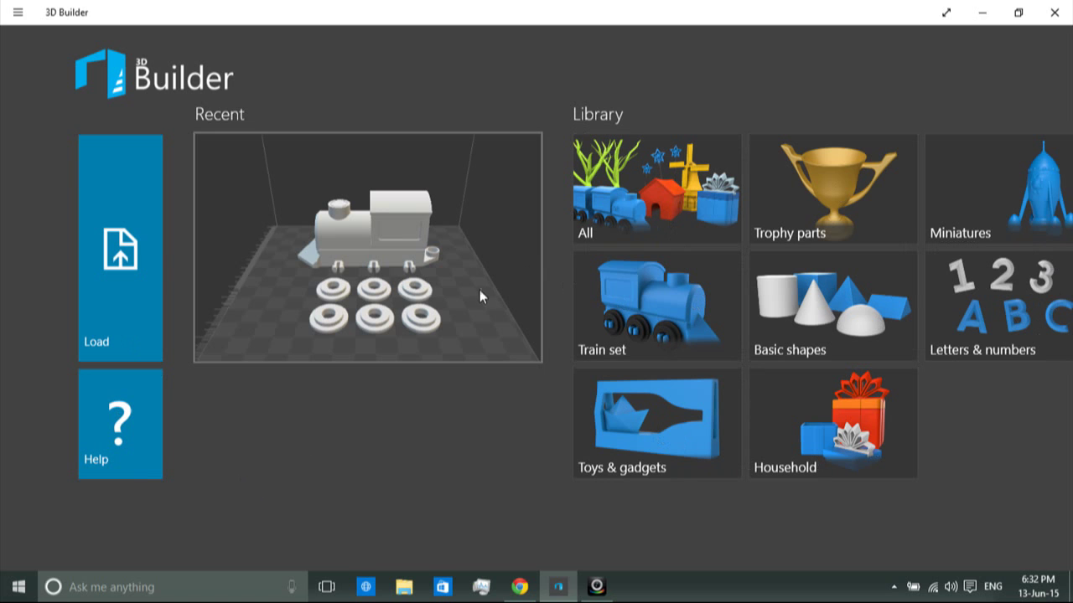
scroll(478, 289, down, 1)
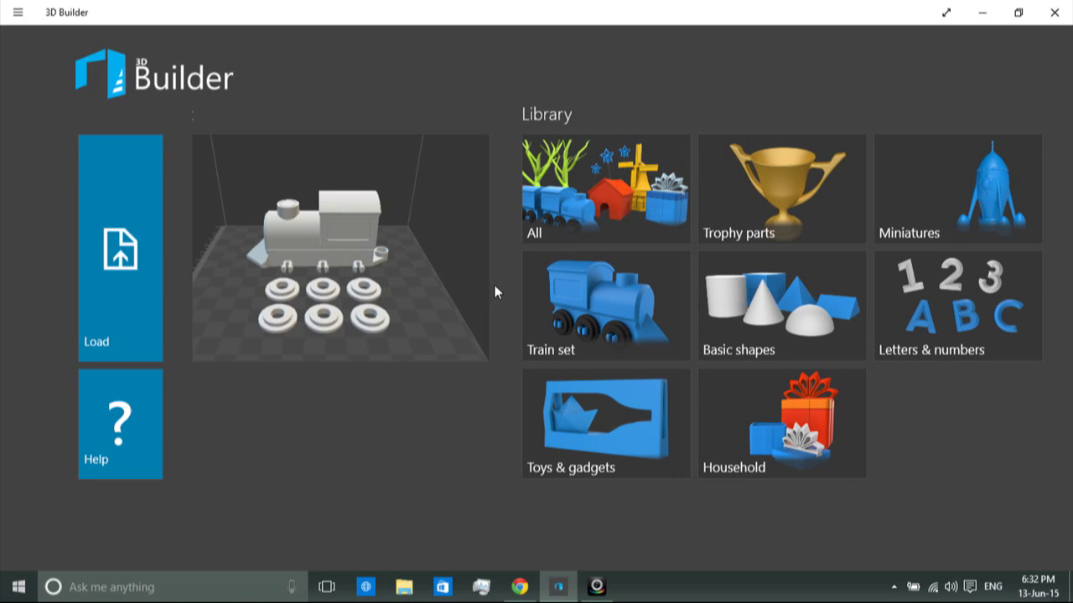
click(125, 327)
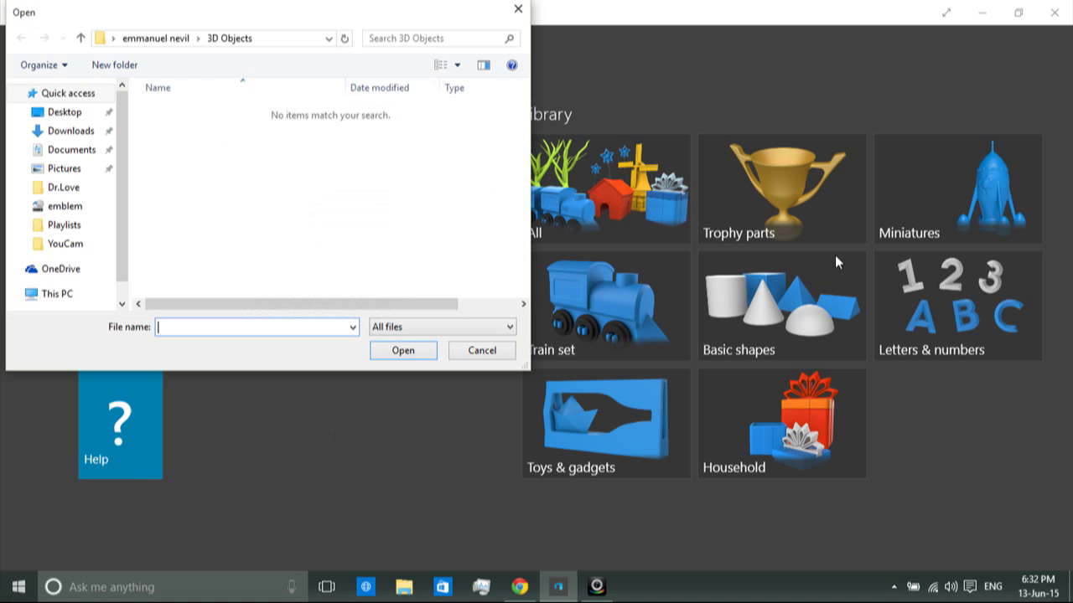
Cancel the Open dialog and place the Trophy parts trophy on the build plate.
click(508, 7)
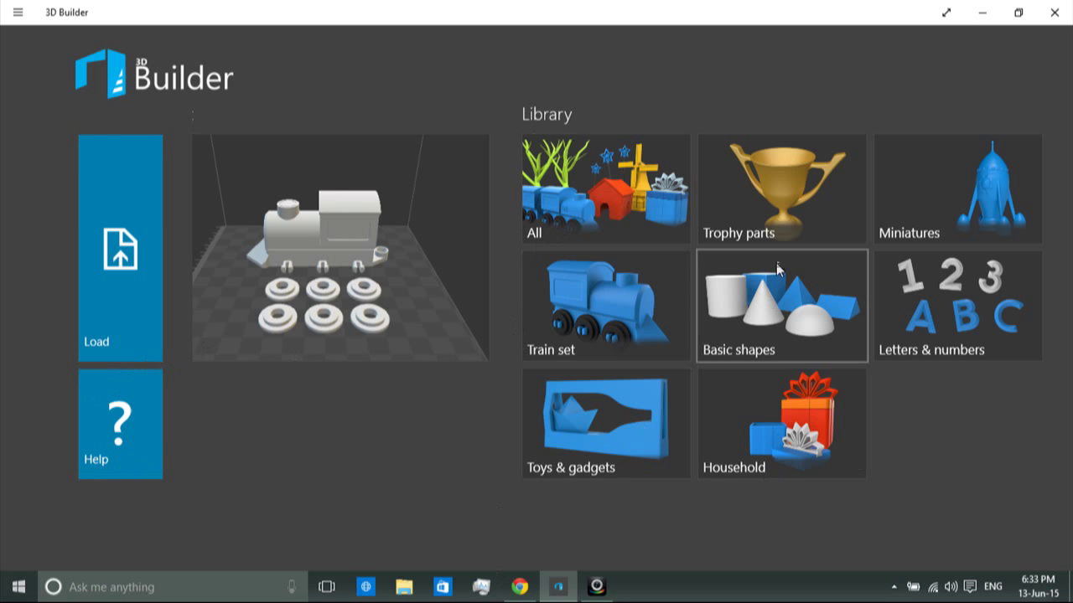
click(772, 220)
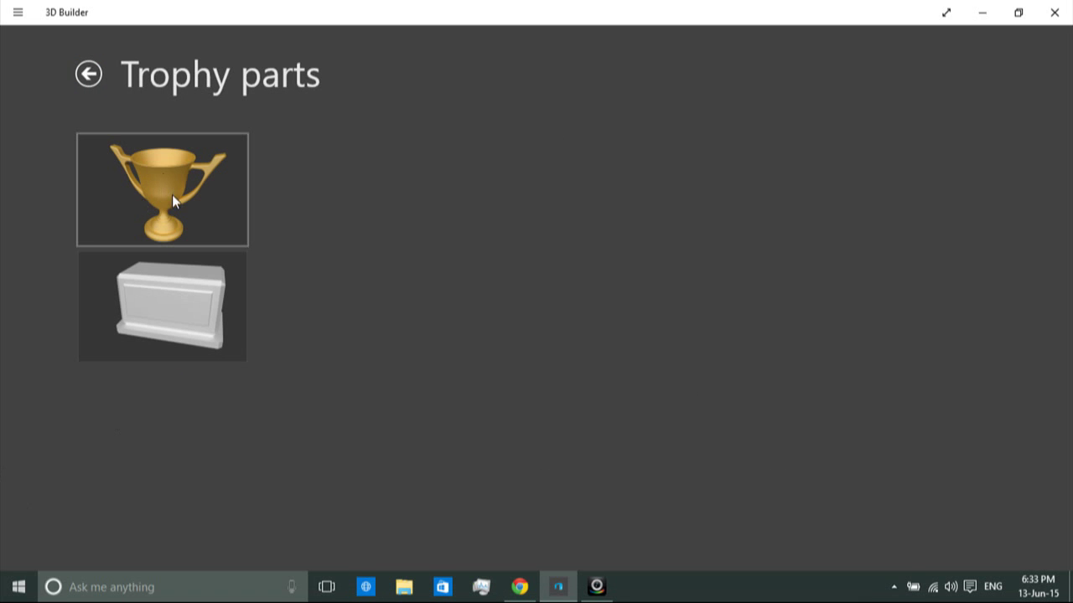
click(172, 194)
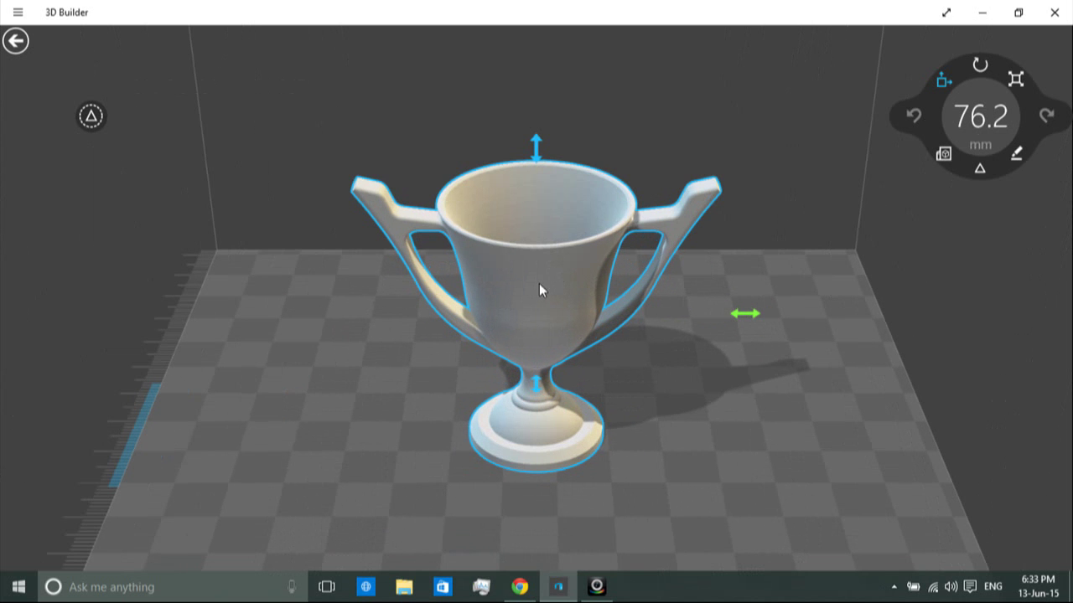
Deselect the trophy, orbit the view, and zoom out to re-centre on it.
click(91, 116)
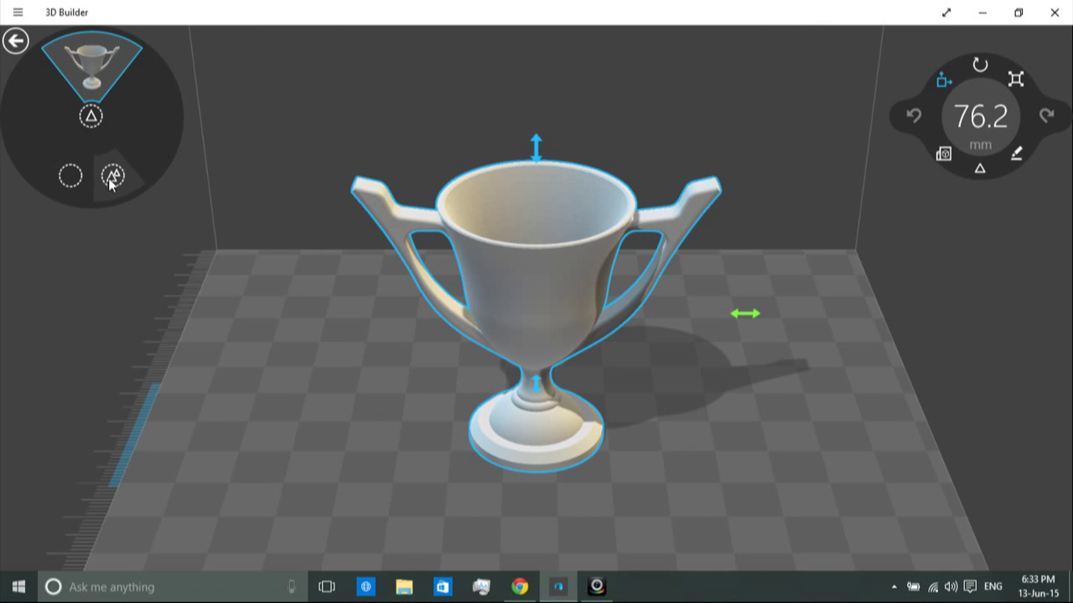
click(89, 201)
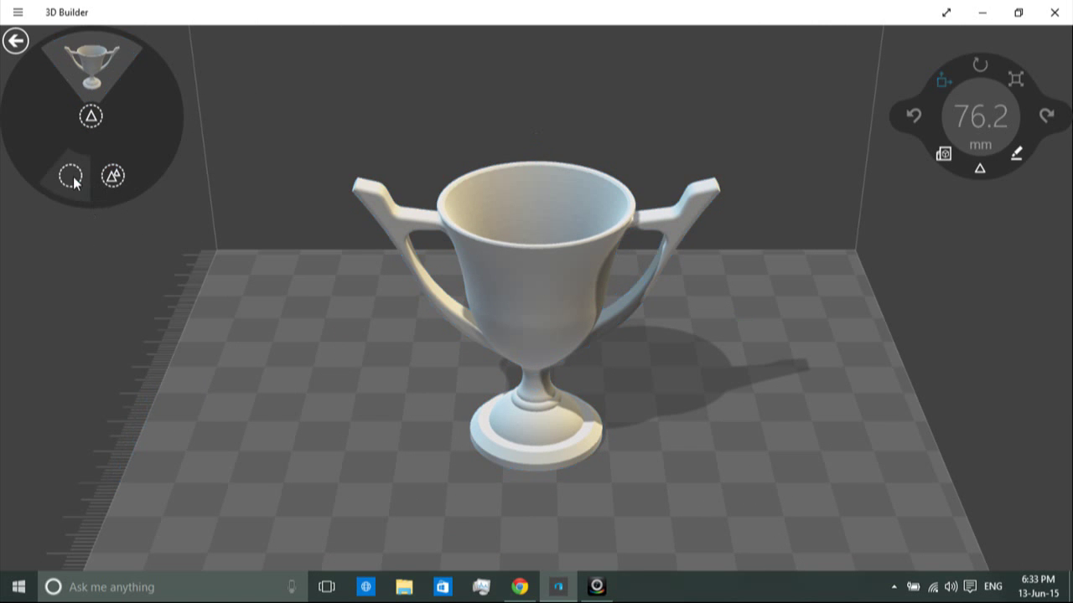
mouse_move(639, 366)
mouse_down()
mouse_move(365, 368)
mouse_move(289, 319)
mouse_move(453, 304)
mouse_move(749, 338)
mouse_up()
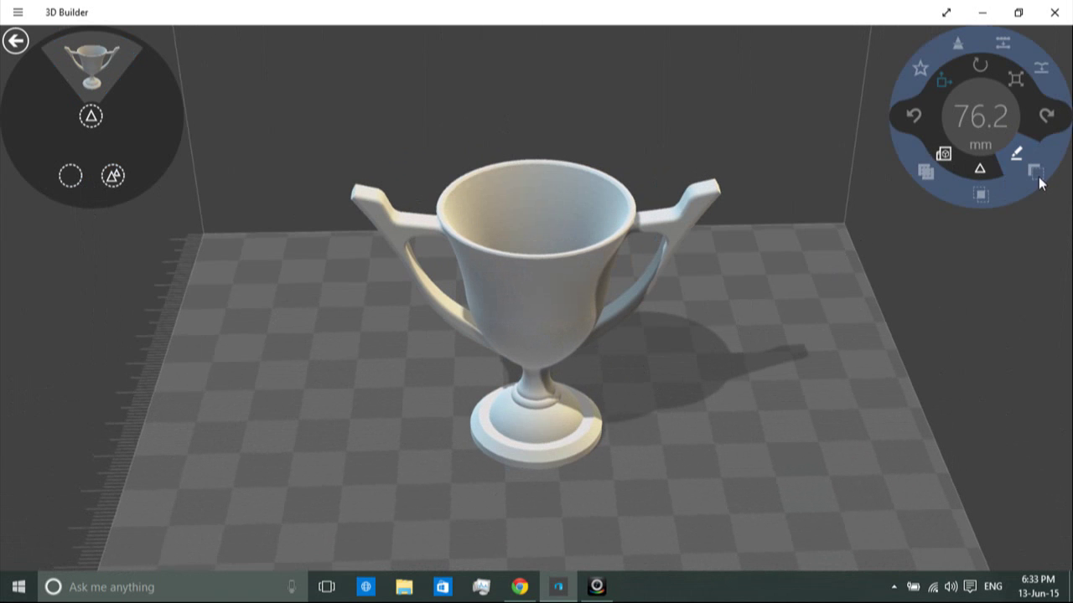
click(975, 175)
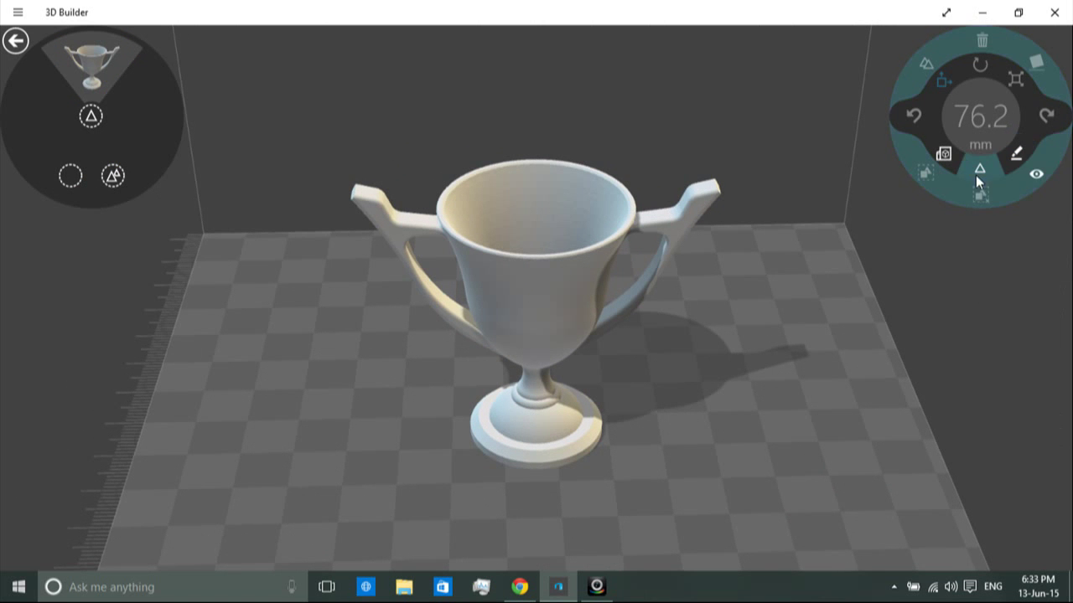
click(1036, 174)
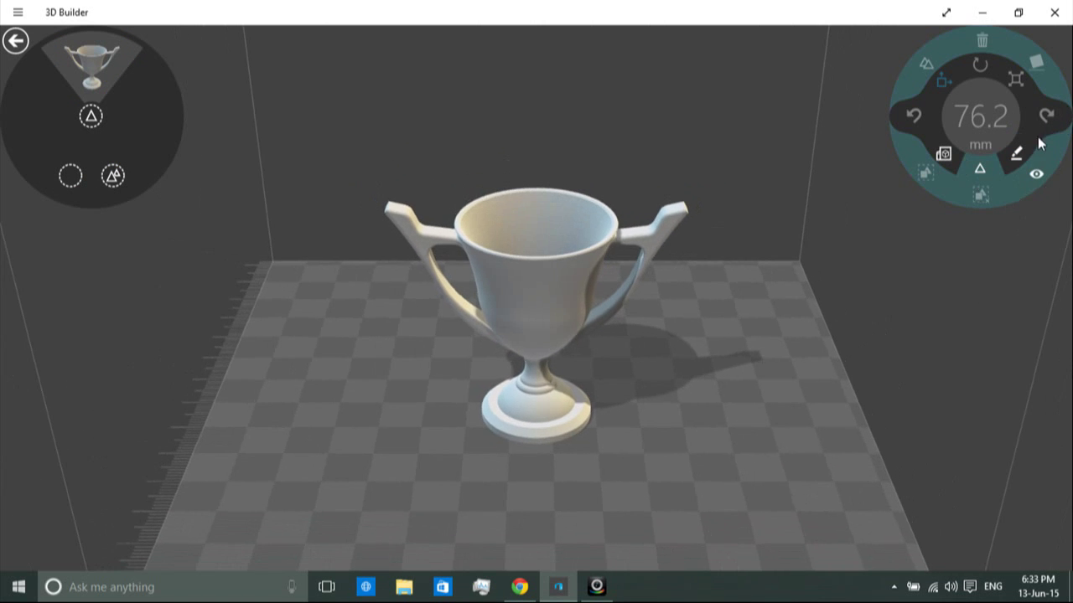
click(946, 160)
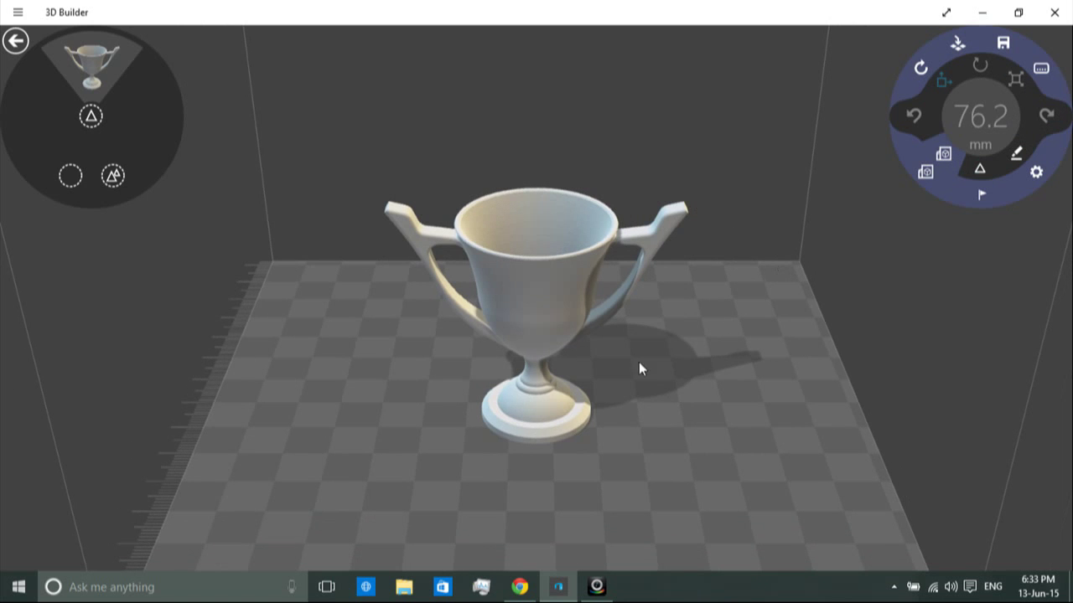
Return to the Trophy parts page and view the app Settings, then dismiss the menu.
click(15, 40)
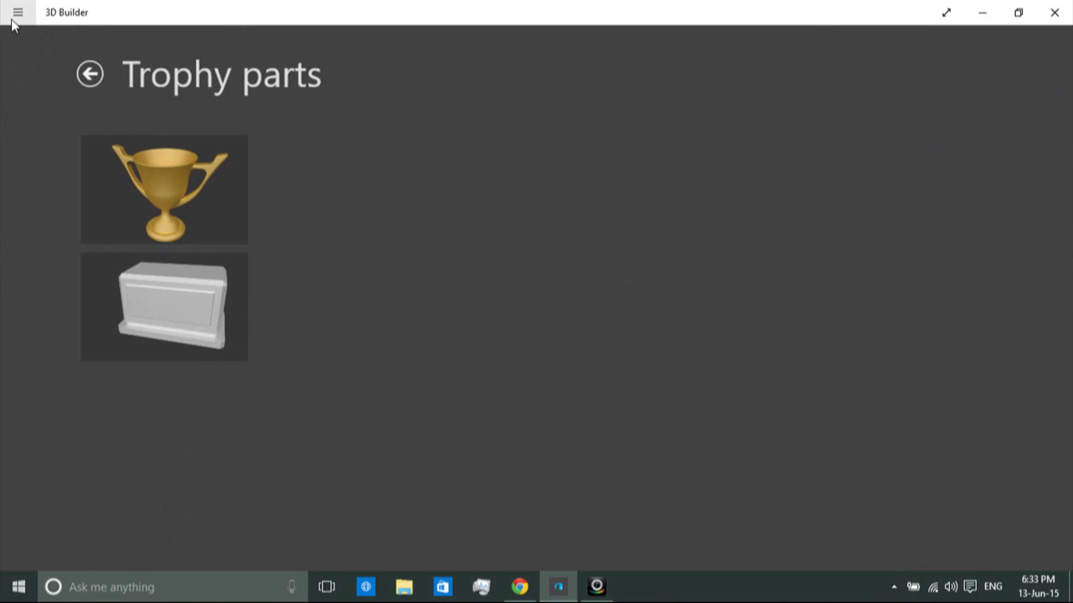
click(13, 15)
click(31, 90)
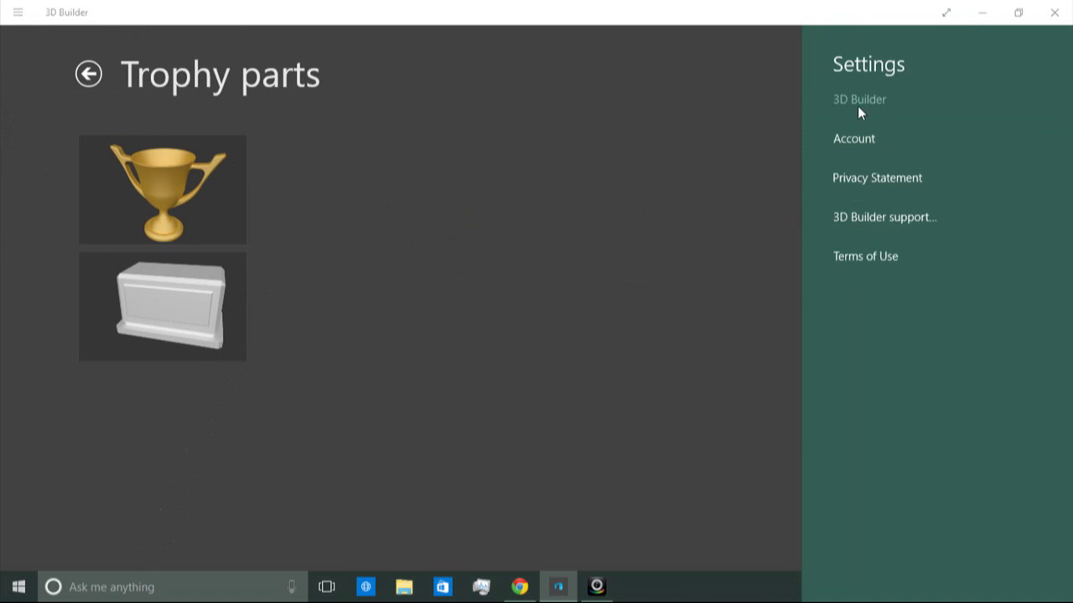
click(18, 12)
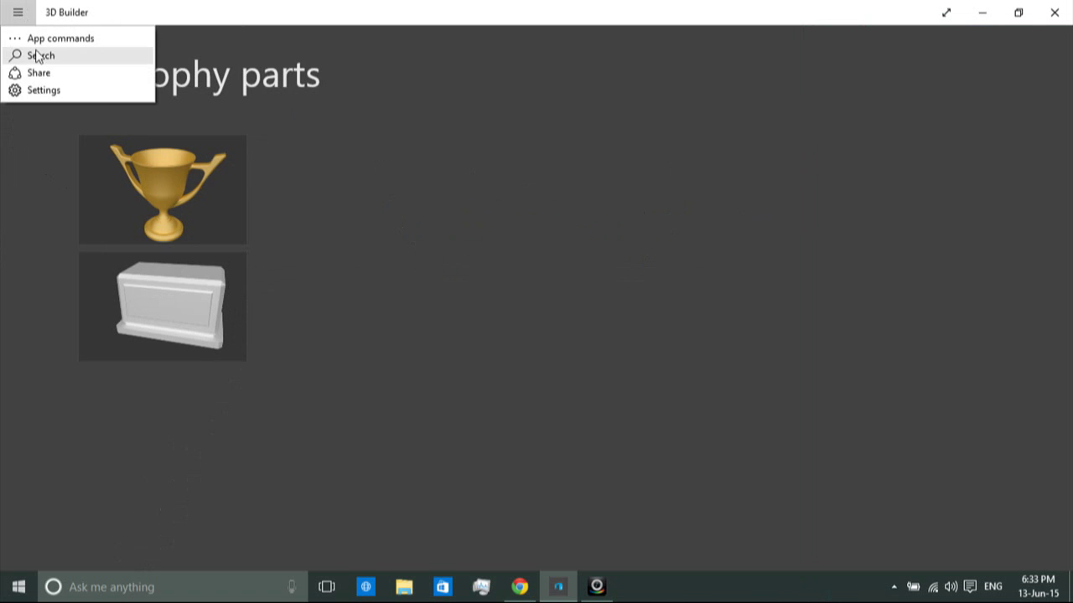
click(358, 160)
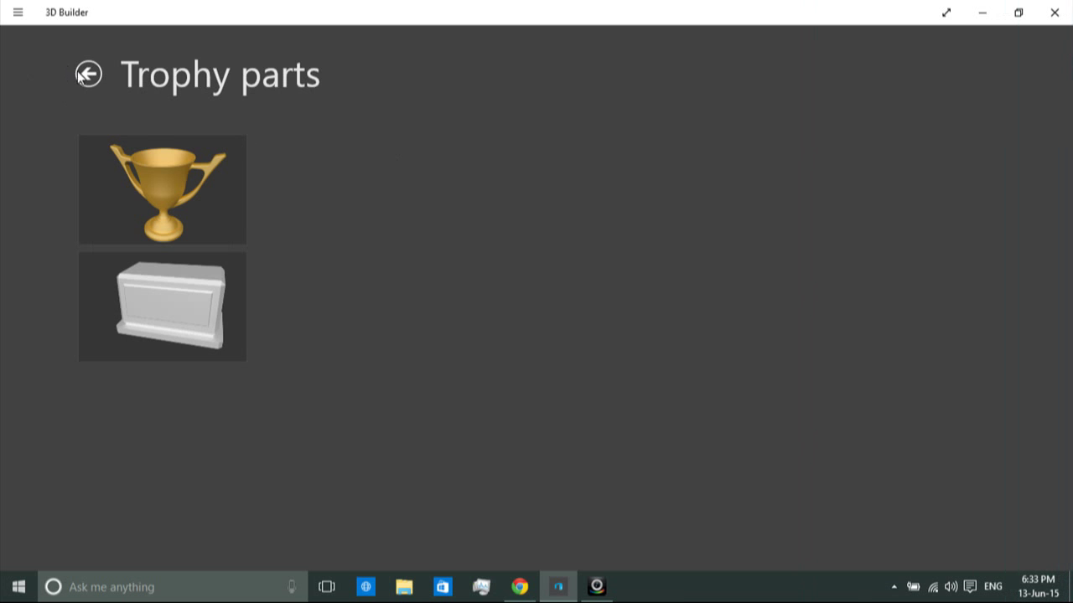
Go back from the Trophy parts page to the 3D Builder start page.
click(88, 73)
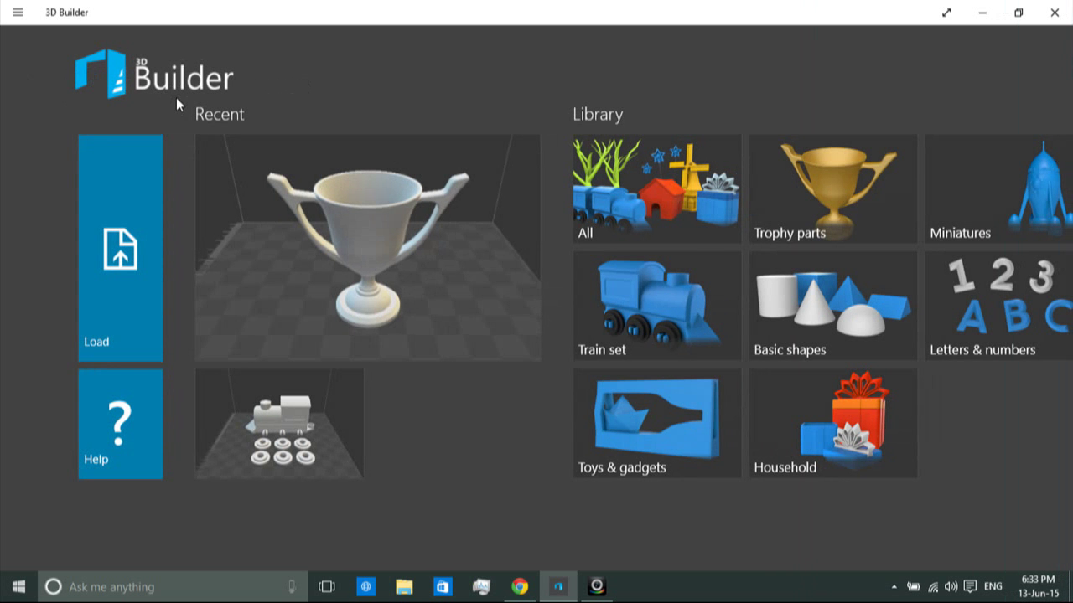